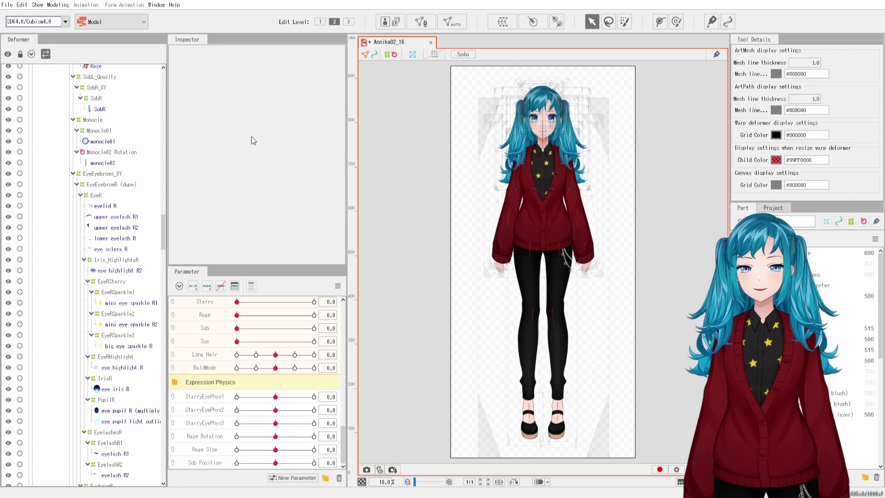
# Select the first 'eye iris R' mesh in the Deformer tree and scroll down to the second one.
pyautogui.click(121, 389)
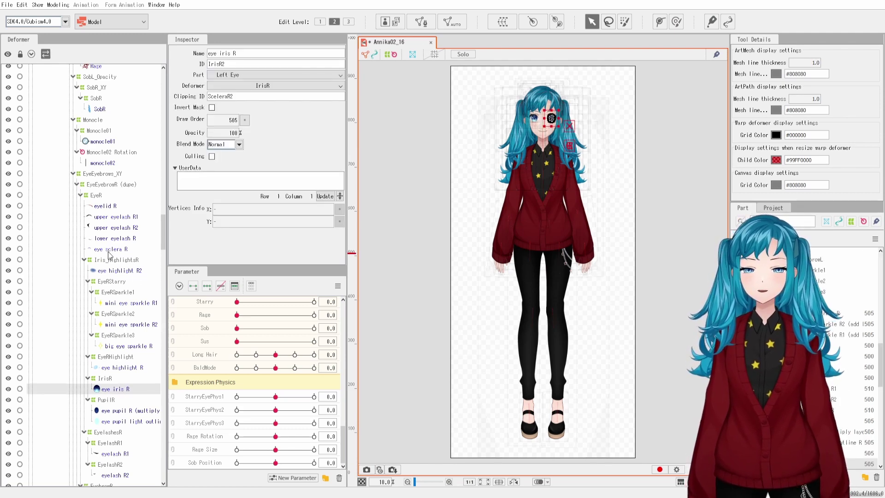
pyautogui.scroll(-5, 109, 255)
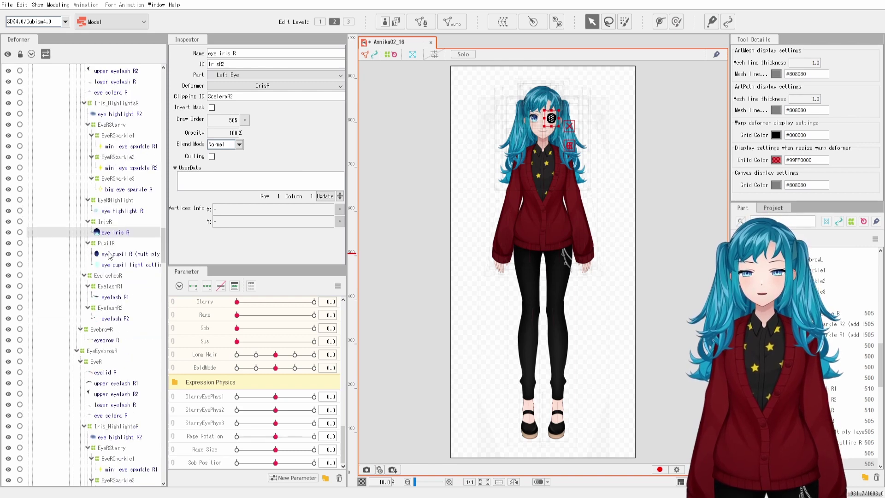
pyautogui.scroll(-1, 109, 254)
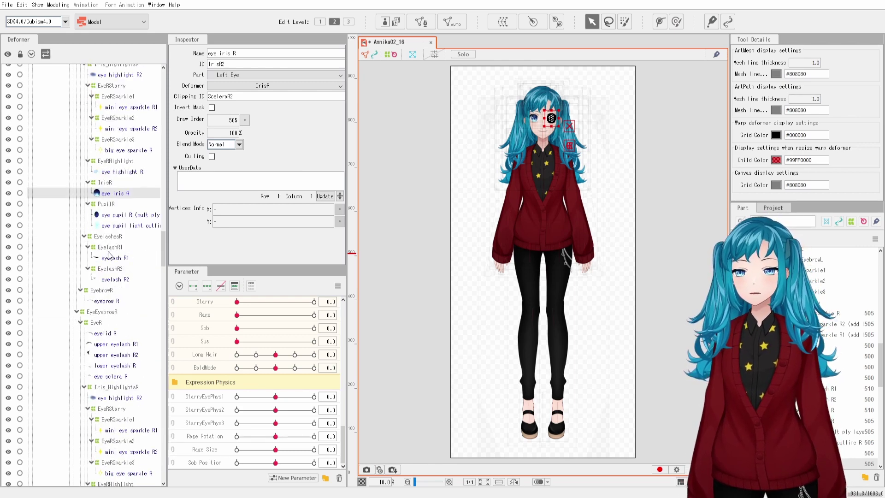
pyautogui.scroll(-3, 109, 254)
# Add the second 'eye iris R' to the selection and apply UserData lines 'iris' and 'eyeparts' to both.
pyautogui.keyDown('ctrl'); pyautogui.click(115, 399); pyautogui.keyUp('ctrl')
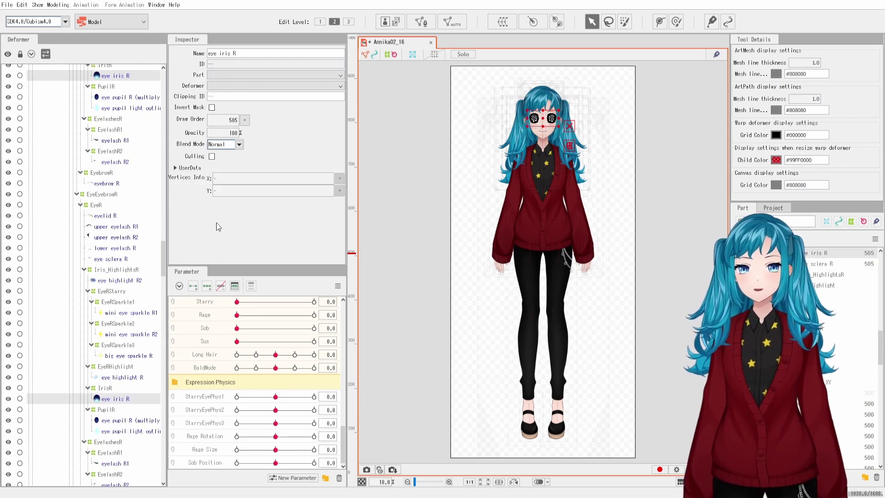
pyautogui.click(174, 167)
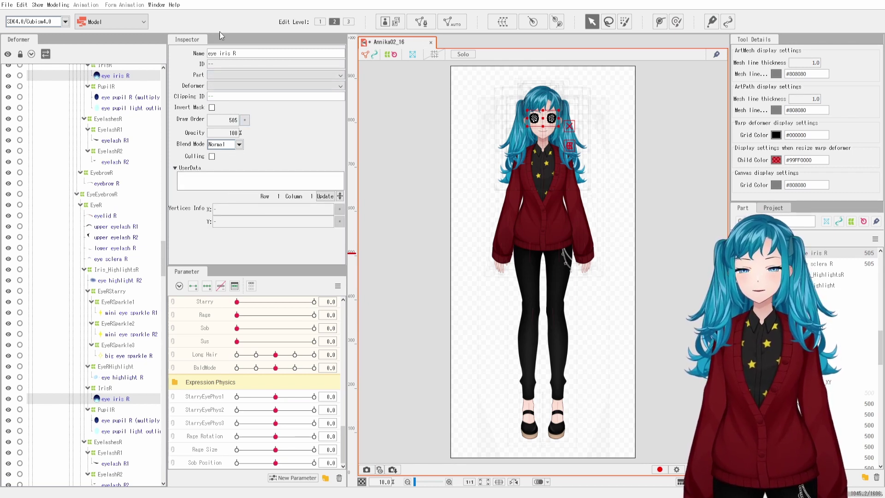
pyautogui.click(237, 175)
pyautogui.write('iris')
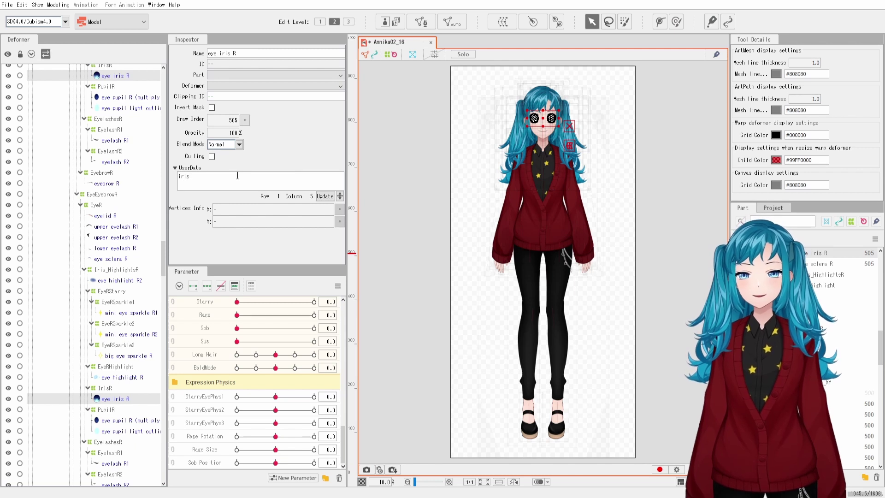
pyautogui.press('Return')
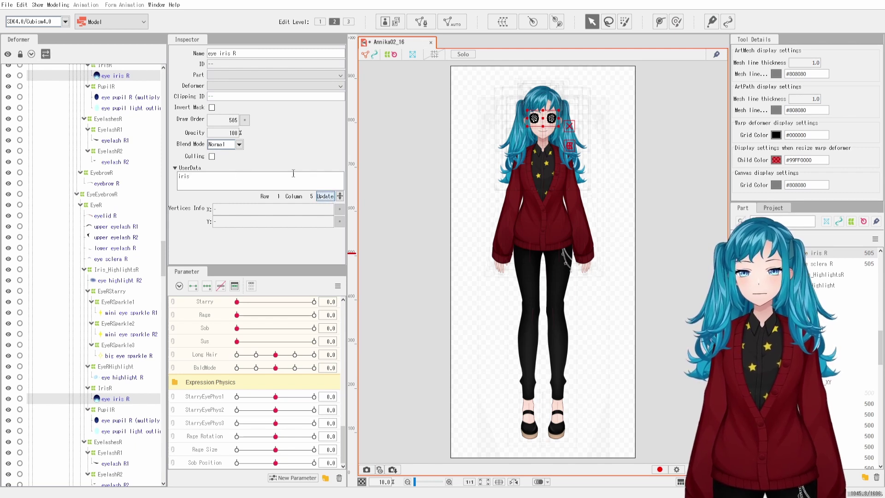
pyautogui.write('eyeparts')
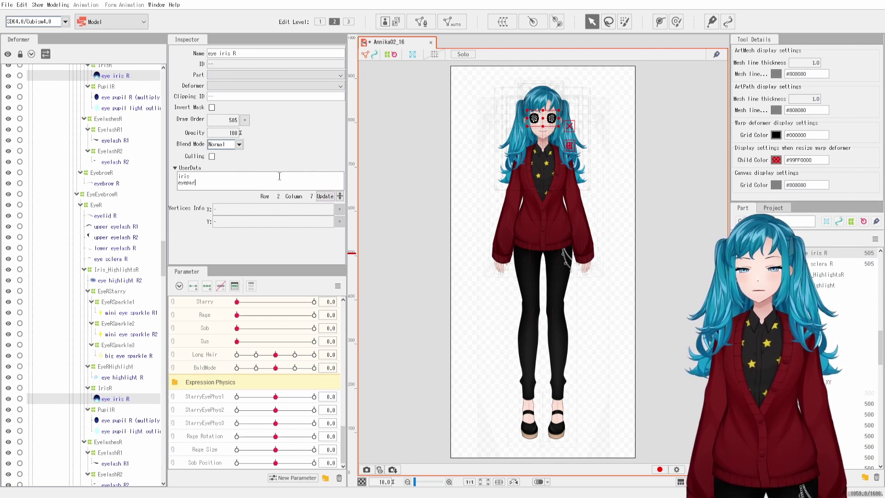
pyautogui.click(325, 196)
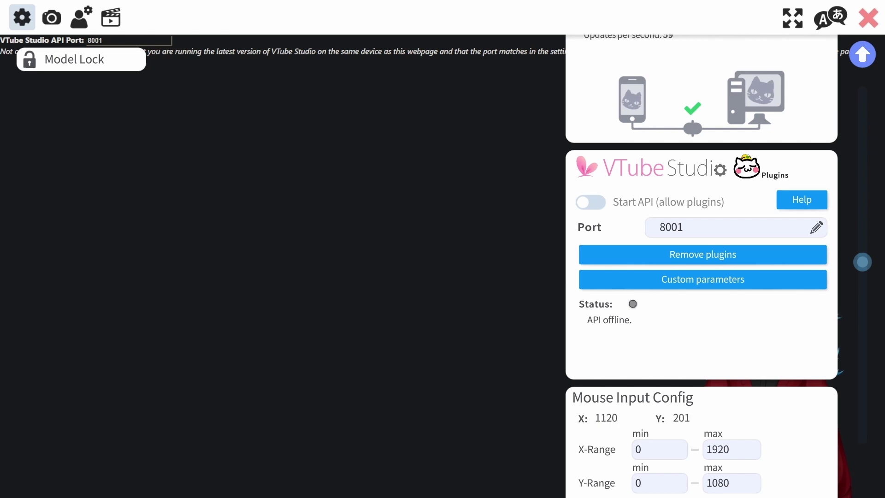
# Enable 'Start API (allow plugins)' in VTube Studio settings and return to the Tagger page.
pyautogui.click(594, 205)
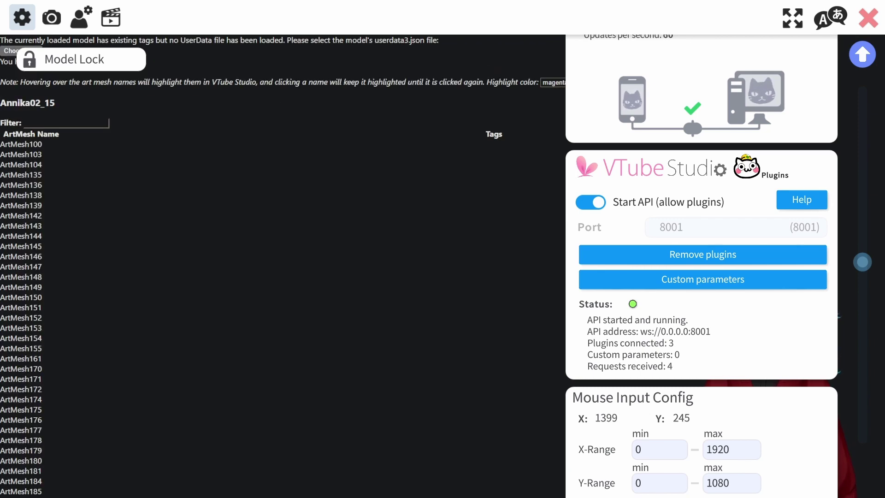
pyautogui.click(114, 17)
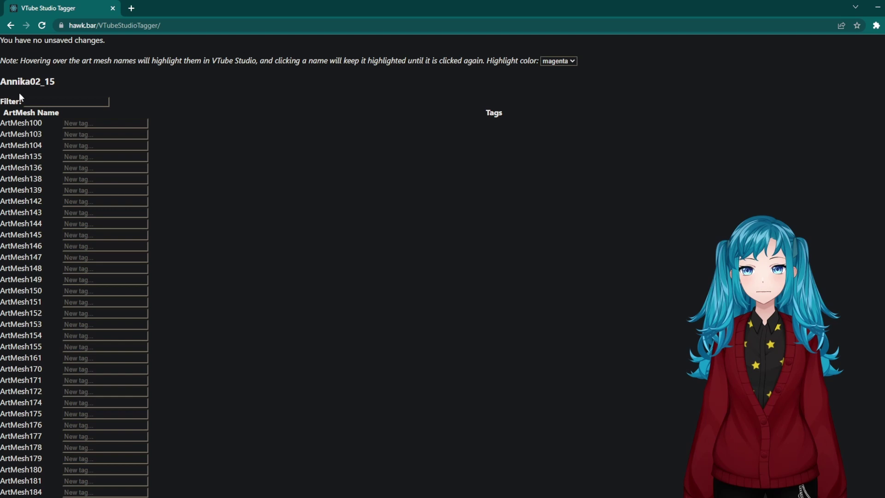
pyautogui.scroll(-4, 42, 178)
pyautogui.scroll(-2, 43, 181)
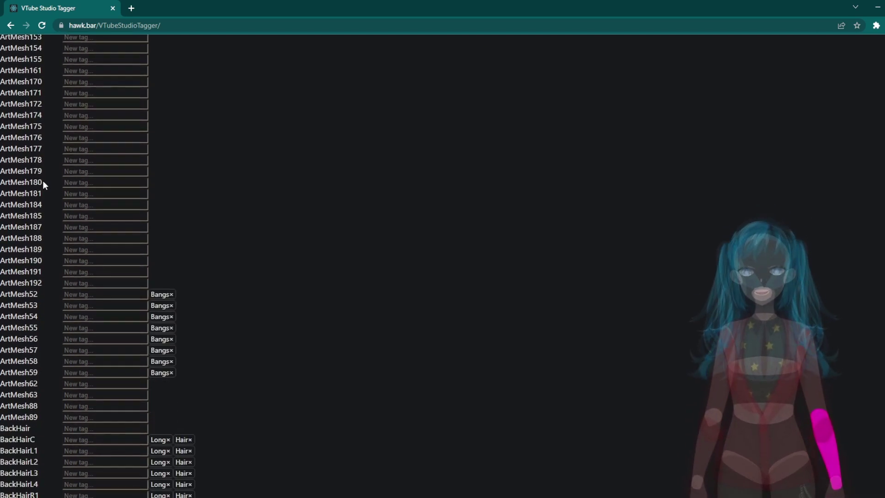
pyautogui.scroll(-4, 42, 181)
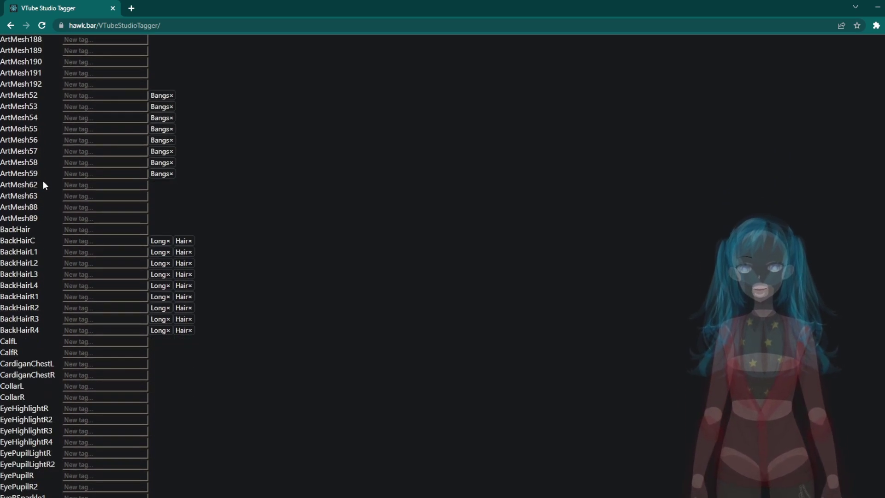
pyautogui.scroll(-6, 43, 181)
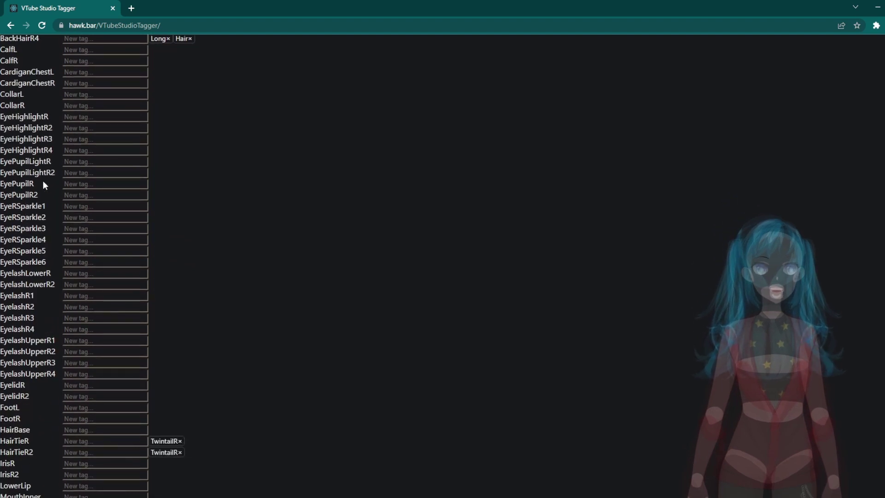
pyautogui.scroll(6, 43, 181)
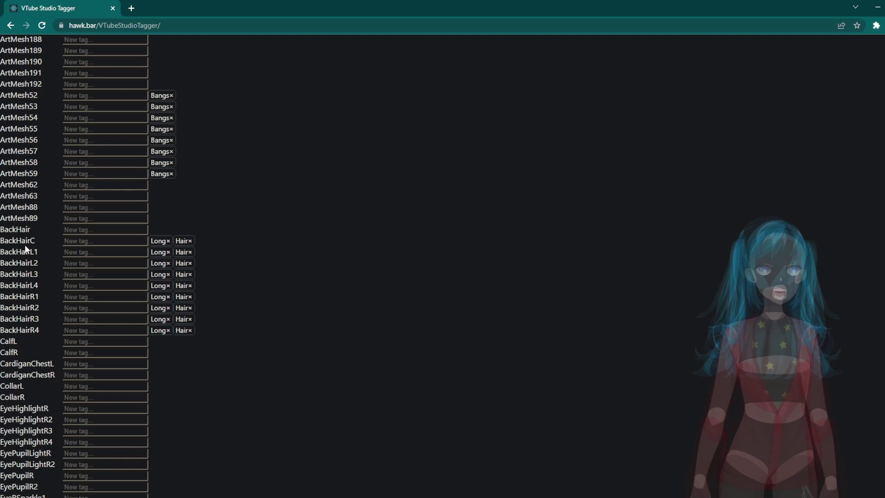
pyautogui.scroll(5, 19, 192)
# Add the tag 'sweater' to ArtMesh136, copying the tag text for reuse.
pyautogui.scroll(6, 20, 192)
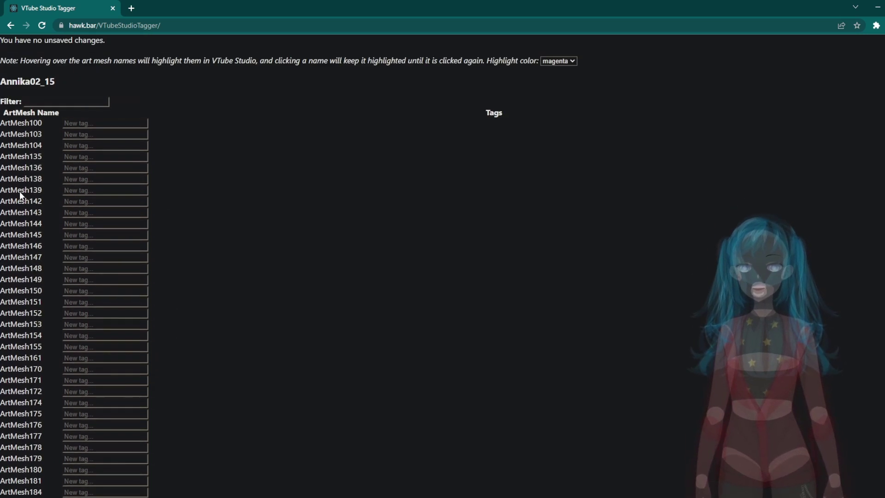
pyautogui.click(23, 168)
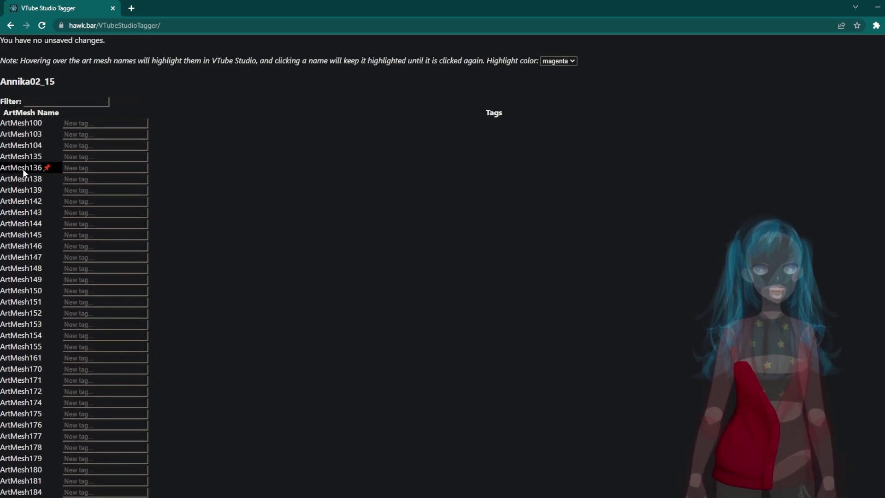
pyautogui.click(90, 168)
pyautogui.write('sweater')
pyautogui.doubleClick(96, 169)
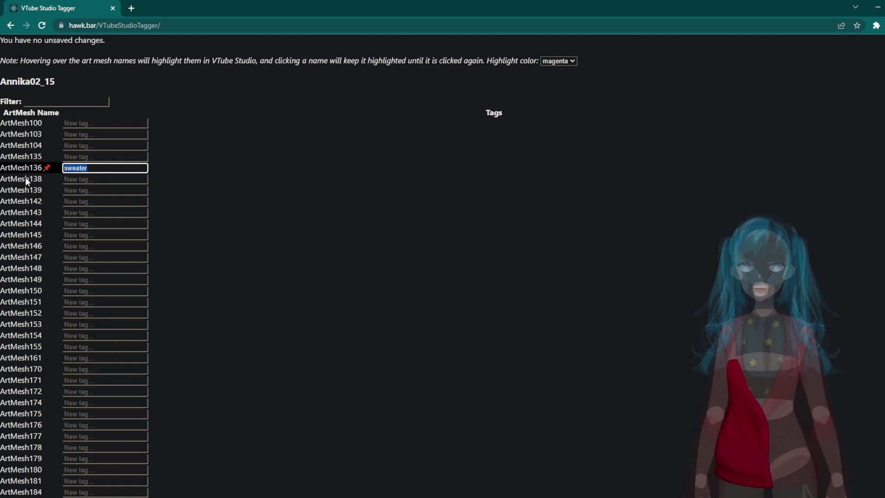
pyautogui.hotkey('ctrl', 'c')
pyautogui.press('Return')
# Paste the 'sweater' tag onto ArtMesh138, ArtMesh139 and ArtMesh135.
pyautogui.hotkey('ctrl', 'v')
pyautogui.press('Return')
pyautogui.hotkey('ctrl', 'v')
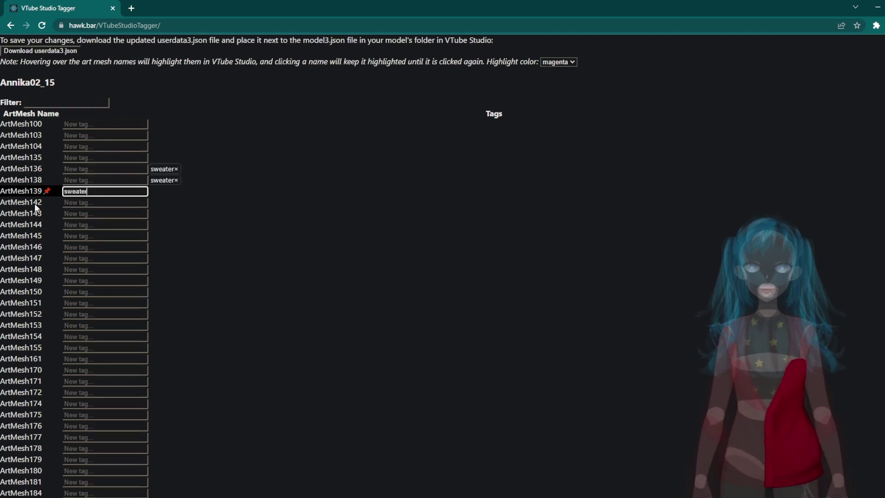
pyautogui.press('Return')
pyautogui.click(92, 157)
pyautogui.hotkey('ctrl', 'v')
pyautogui.press('Return')
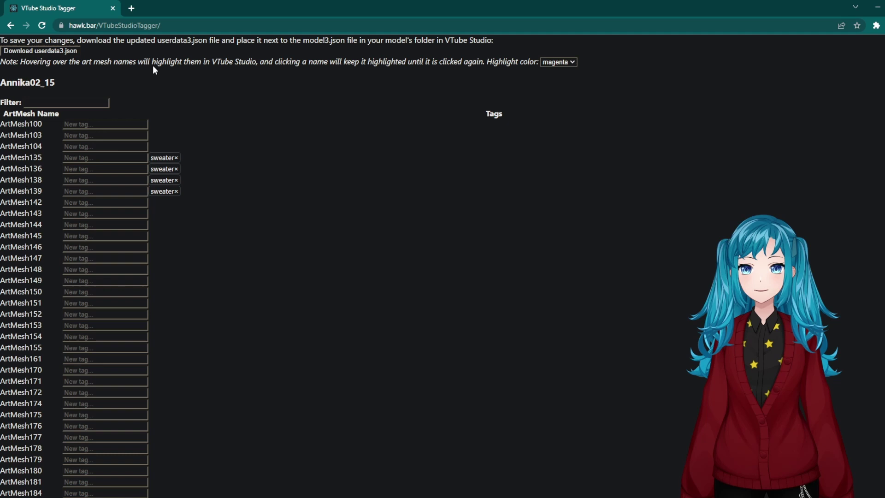
pyautogui.moveTo(6, 450)
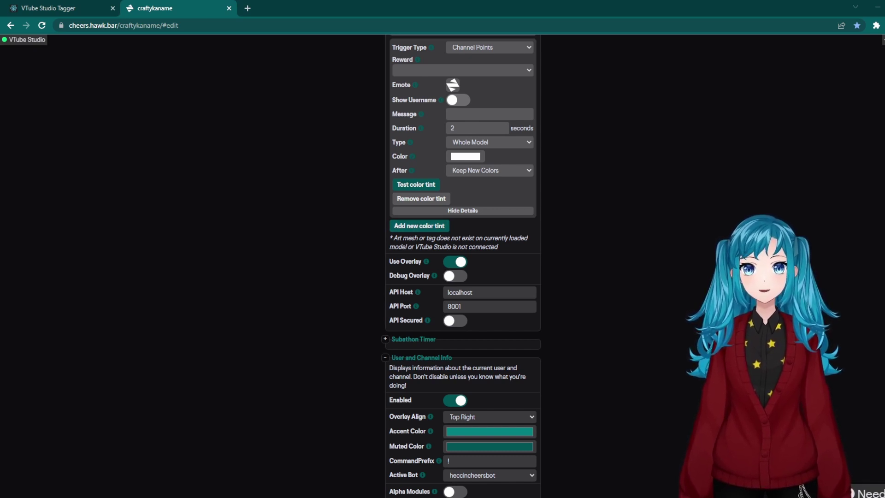
# Switch the CheerSpot color tint Type to 'Specific ArtMeshes'.
pyautogui.click(496, 161)
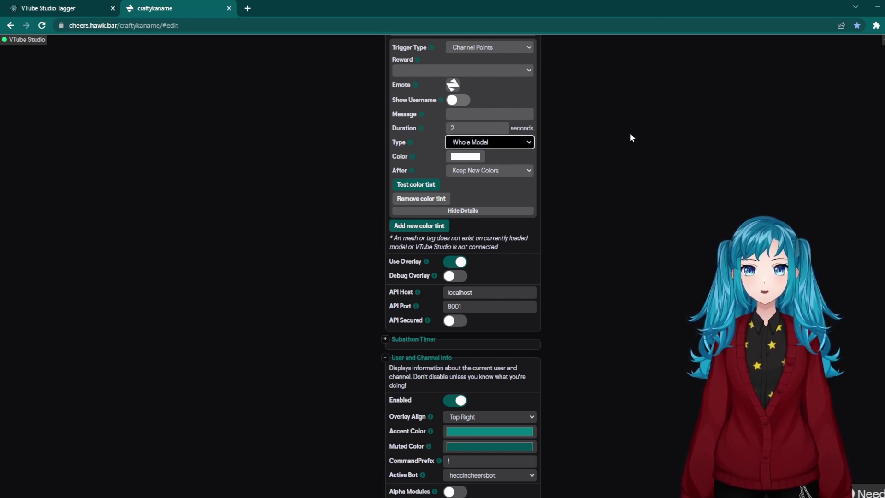
pyautogui.press('Down')
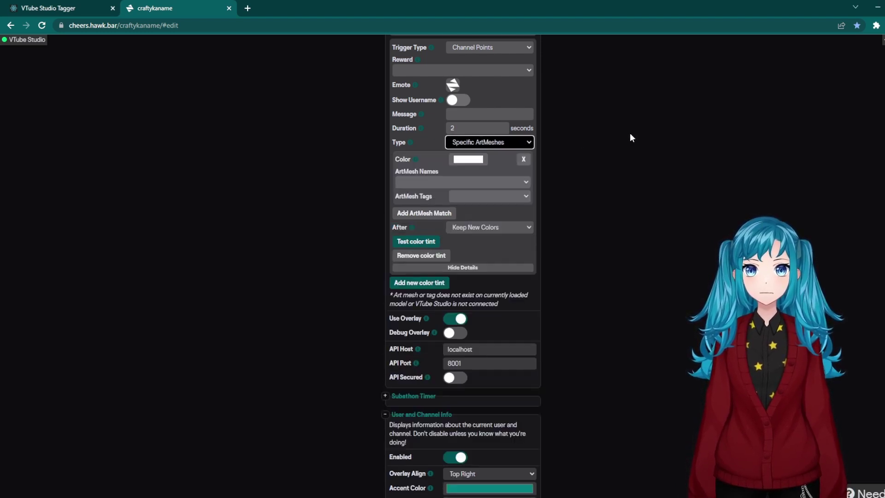
# Target the ArtMesh tag 'Bangs', check the tint colour, and run Test color tint.
pyautogui.click(468, 196)
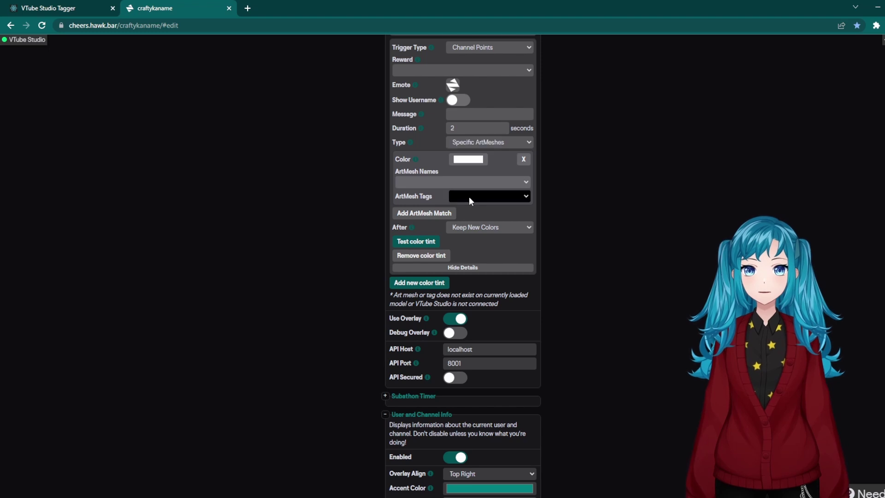
pyautogui.click(476, 238)
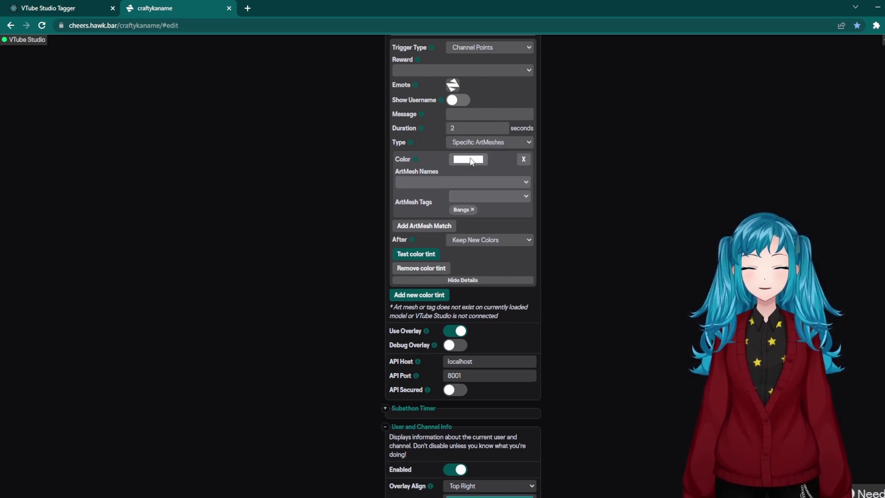
pyautogui.click(471, 162)
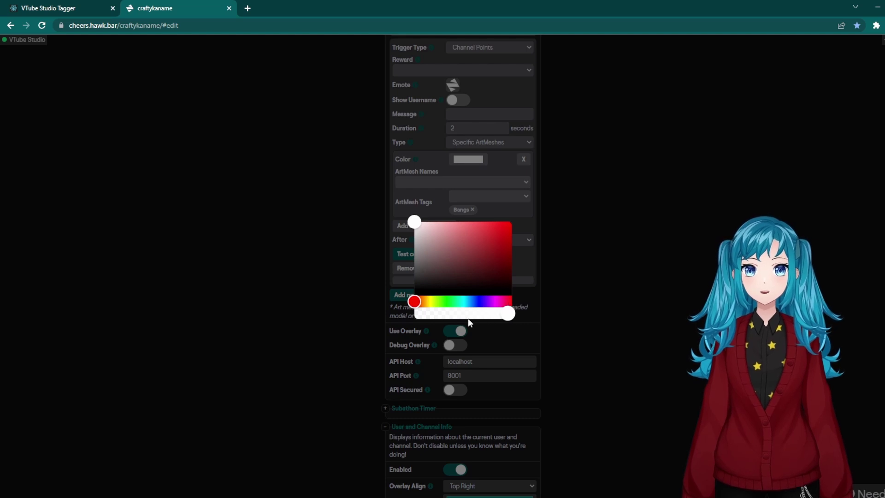
pyautogui.click(596, 214)
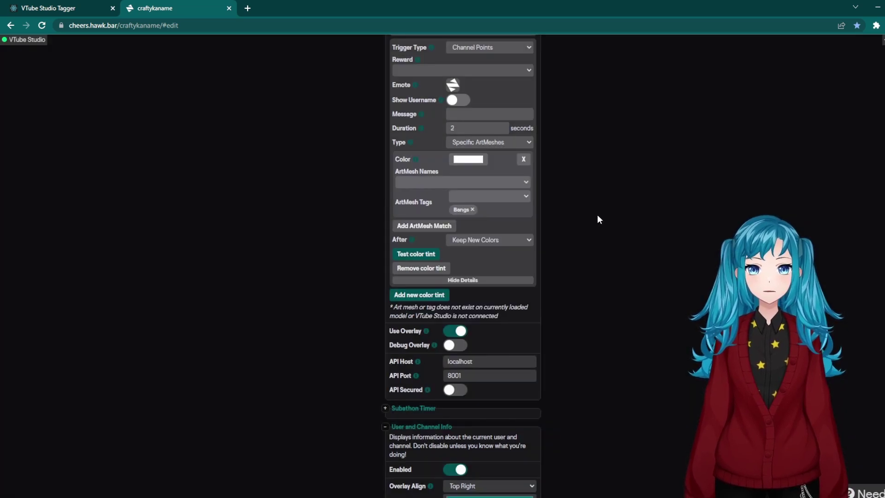
pyautogui.click(411, 257)
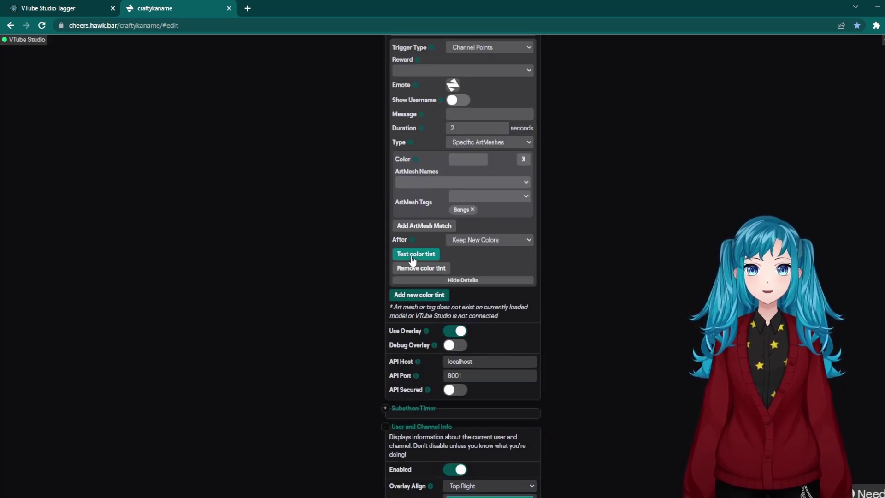